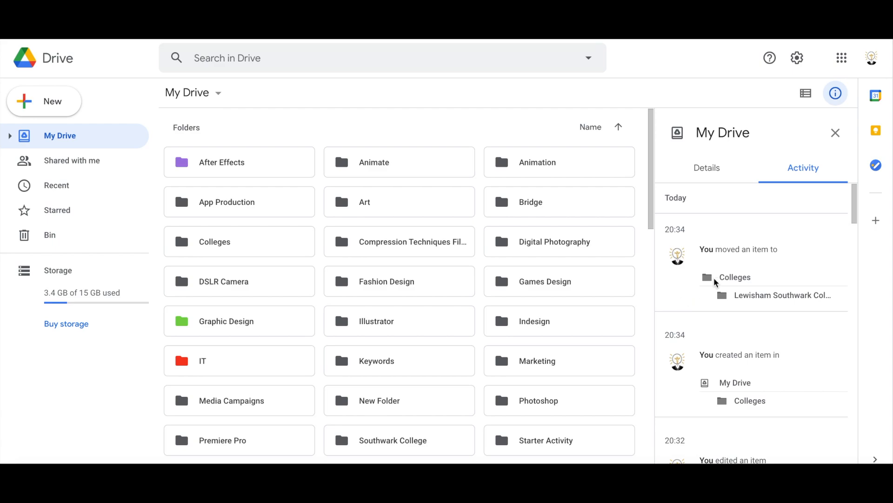
# Look through the list of available Google apps and close it again.
pyautogui.click(842, 59)
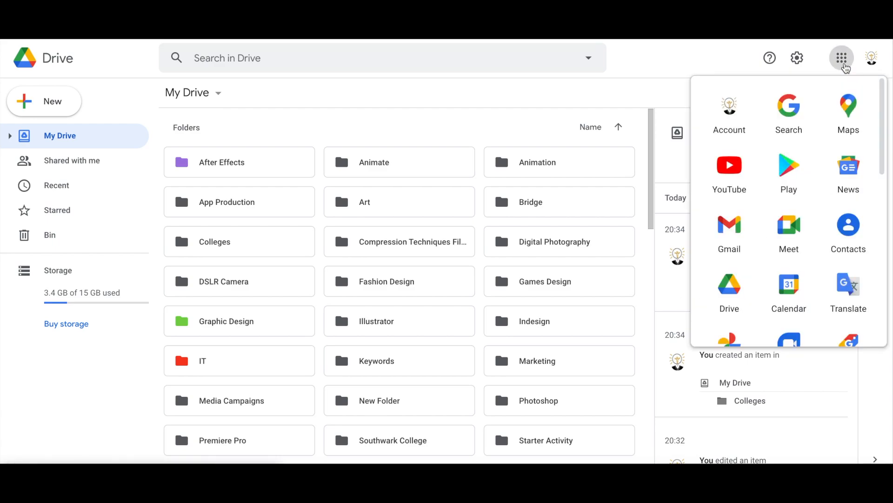
pyautogui.scroll(-8, 879, 144)
pyautogui.scroll(8, 879, 144)
pyautogui.click(840, 61)
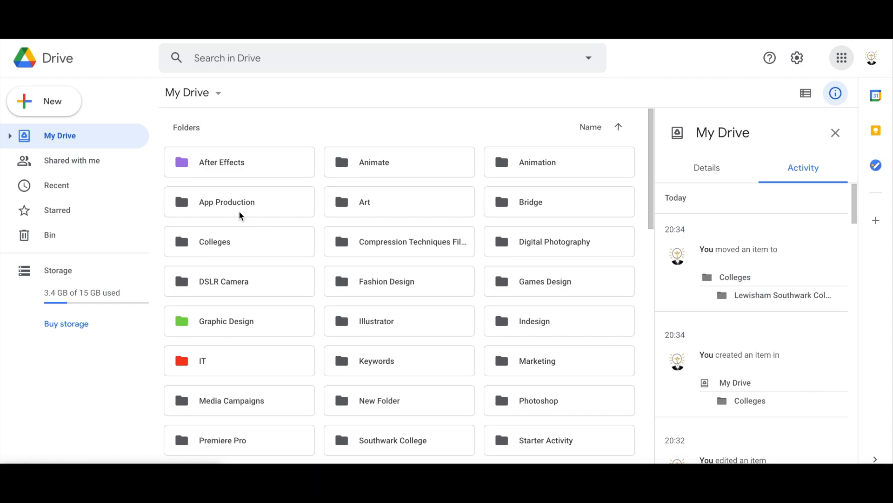
# View the contents of the Graphic Design folder and return to My Drive.
pyautogui.moveTo(652, 144)
pyautogui.mouseDown()
pyautogui.moveTo(652, 263)
pyautogui.moveTo(647, 138)
pyautogui.mouseUp()
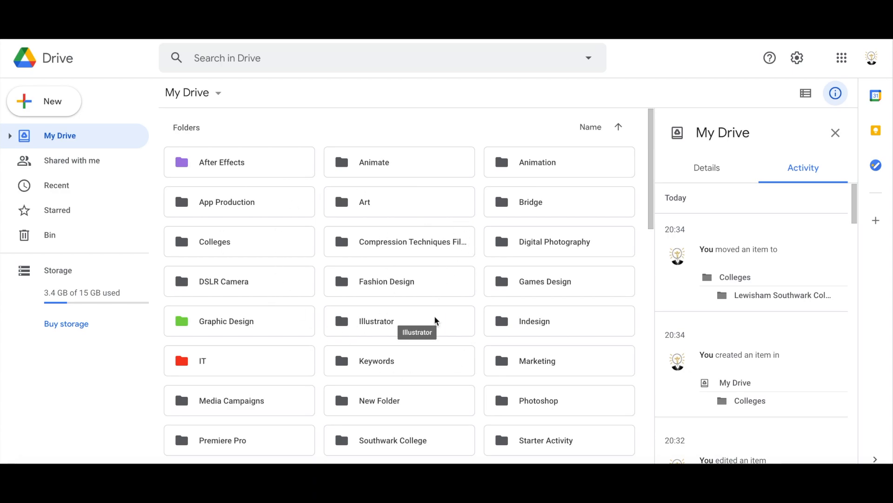
pyautogui.doubleClick(184, 326)
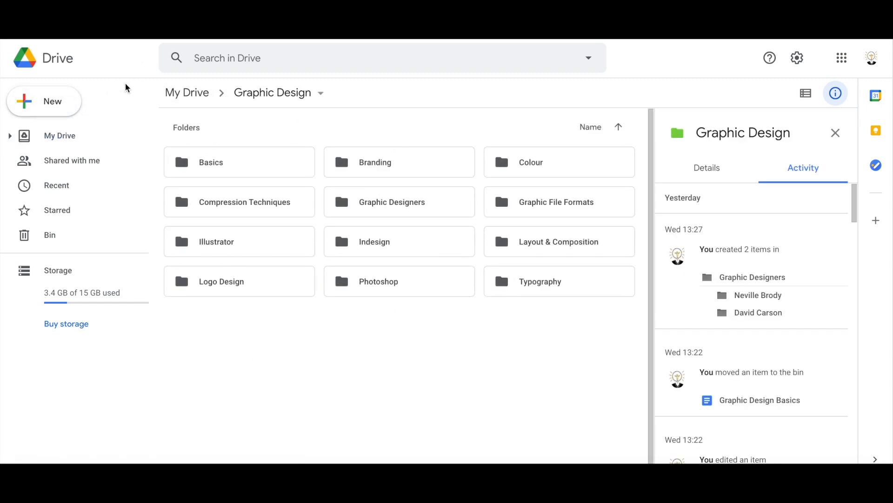
pyautogui.click(188, 93)
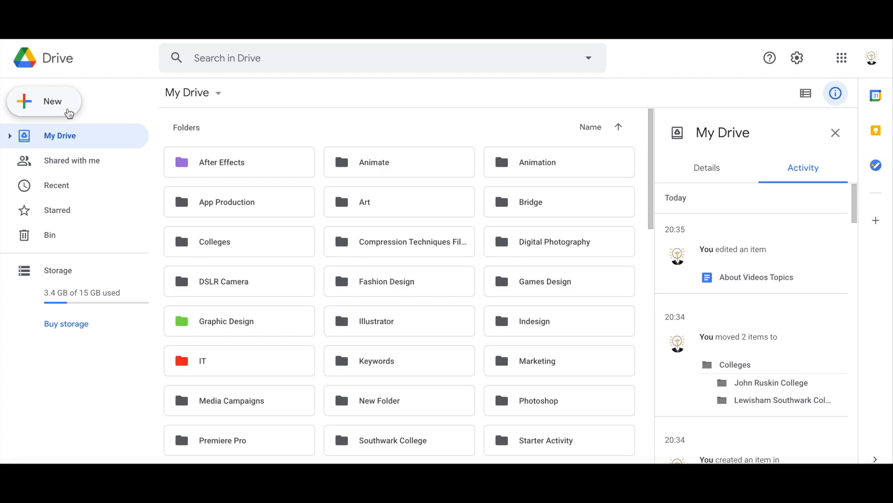
# Create a folder named "BTEC Level 3" in My Drive.
pyautogui.click(69, 113)
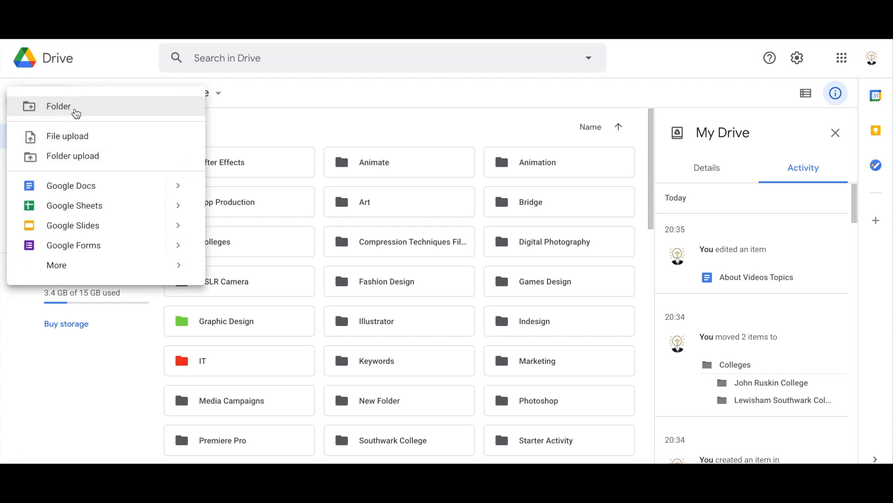
pyautogui.click(53, 110)
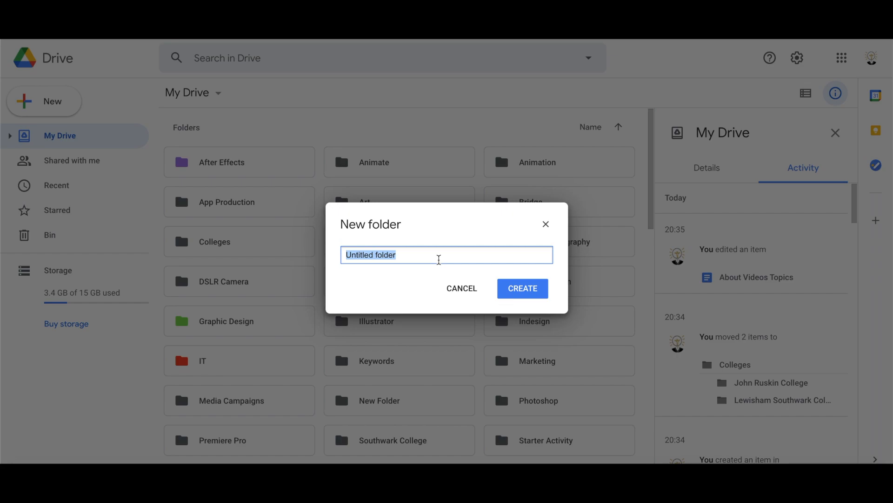
pyautogui.write('B')
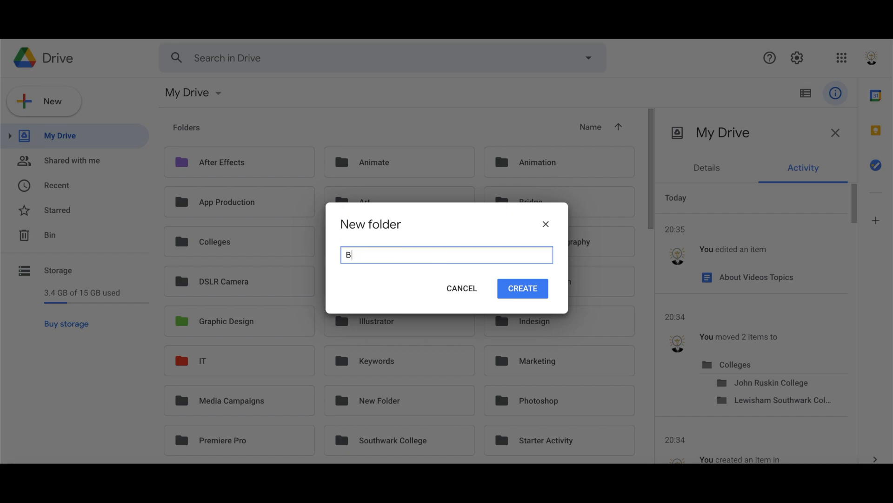
pyautogui.write('TEC Level 3 Year')
pyautogui.press('BackSpace')
pyautogui.press('BackSpace')
pyautogui.press('BackSpace')
pyautogui.press('Return')
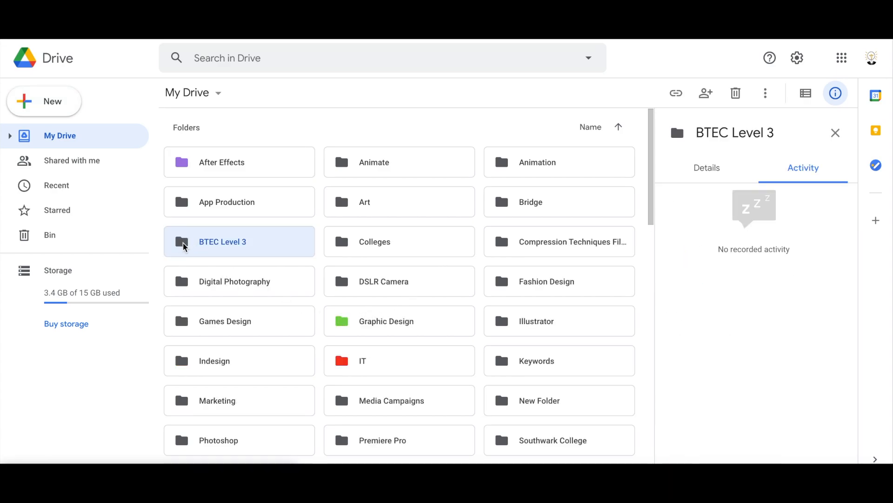
# Open the BTEC Level 3 folder and create a subfolder named "Media L2" in it.
pyautogui.doubleClick(180, 241)
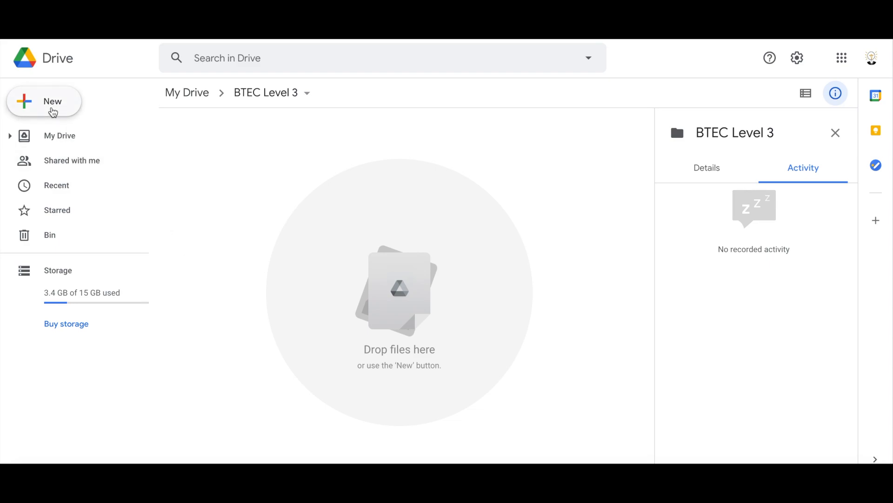
pyautogui.click(53, 108)
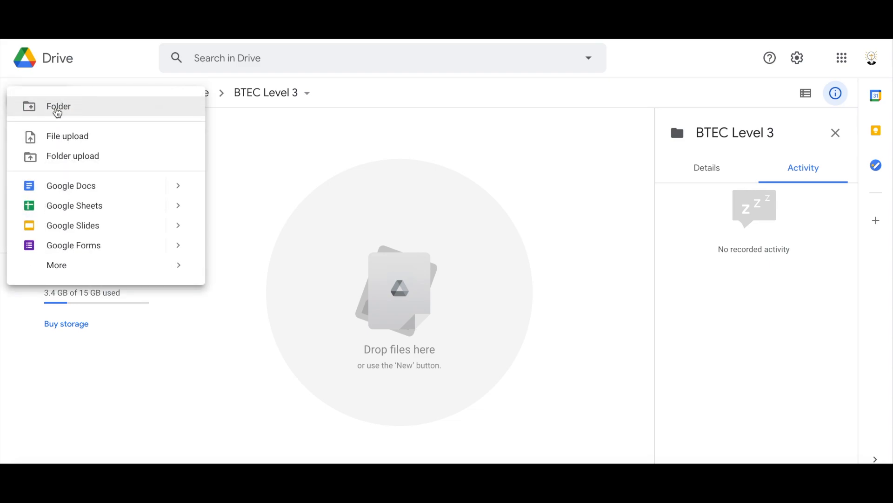
pyautogui.click(58, 110)
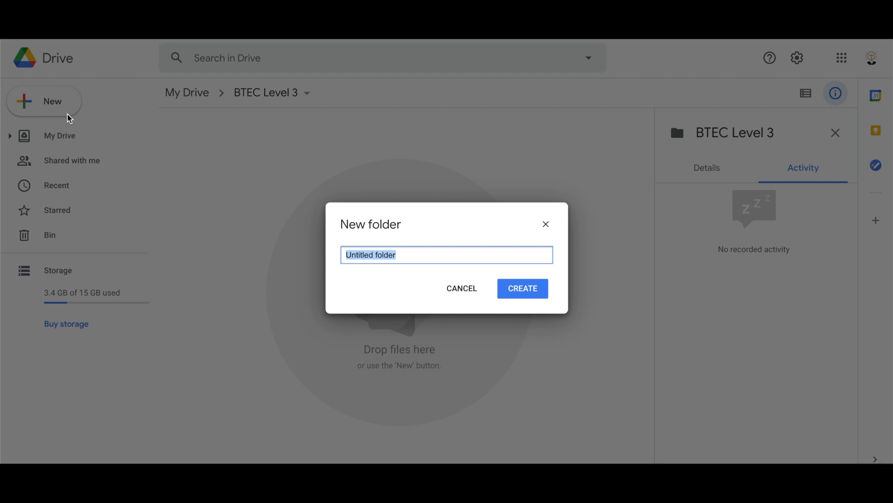
pyautogui.write('Media ')
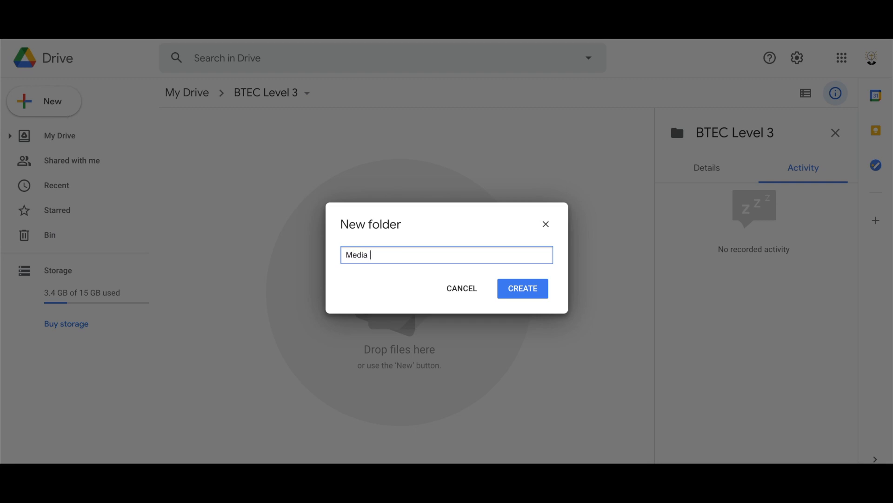
pyautogui.write('L2')
pyautogui.click(508, 288)
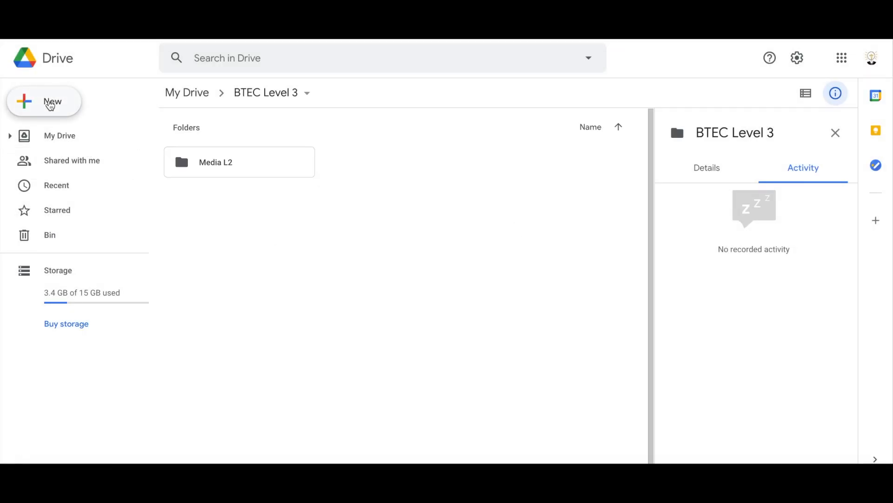
# Create another subfolder named "Media L3 Yr1" inside the BTEC Level 3 folder.
pyautogui.click(52, 102)
pyautogui.click(57, 108)
pyautogui.write('Media L')
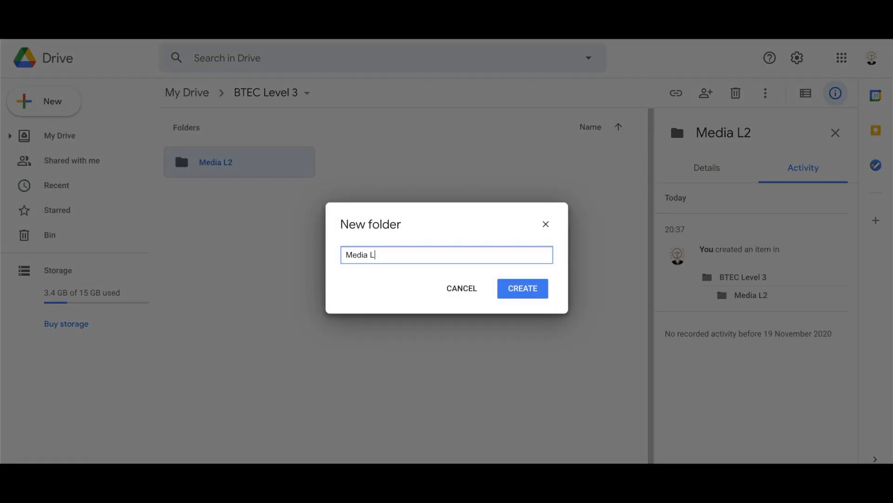
pyautogui.write('3 Yr1')
pyautogui.press('Return')
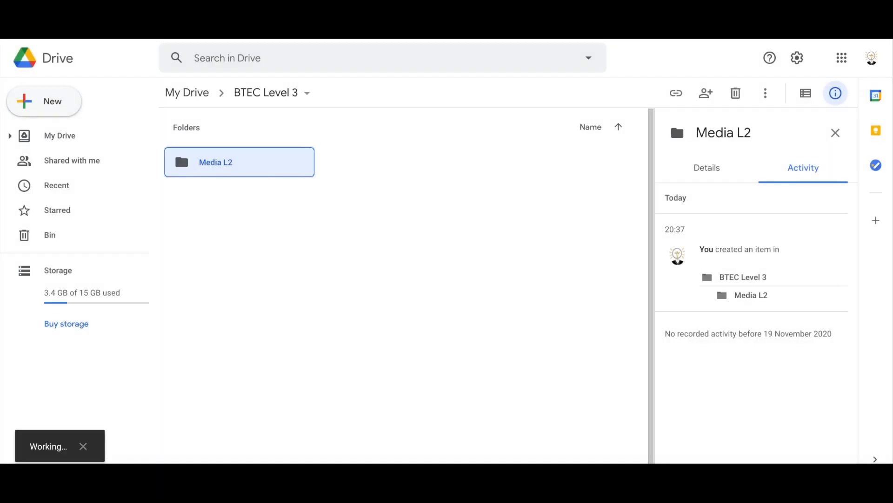
# Add a subfolder named "Media L3 Yr2" to the BTEC Level 3 folder.
pyautogui.click(75, 105)
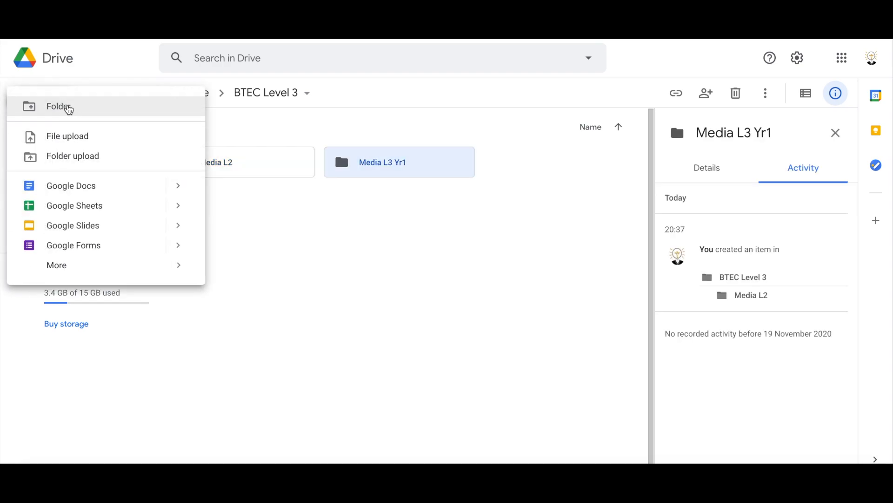
pyautogui.click(72, 106)
pyautogui.write('Media ')
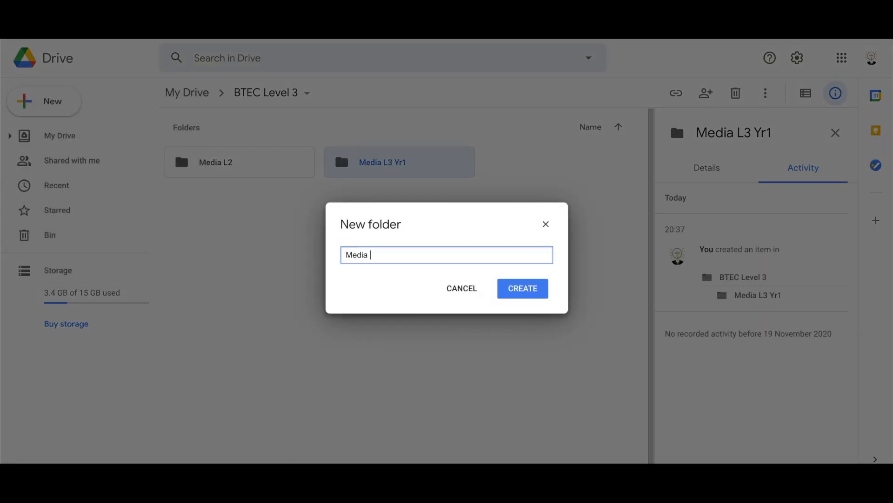
pyautogui.write('L3 Yr2')
pyautogui.press('Return')
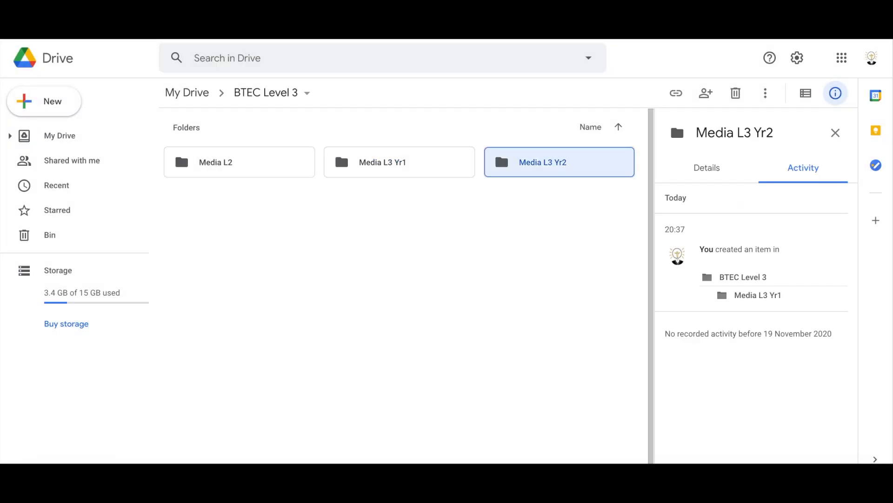
# Open the Media L2 folder and create a subfolder named "Photoshop" in it.
pyautogui.click(270, 176)
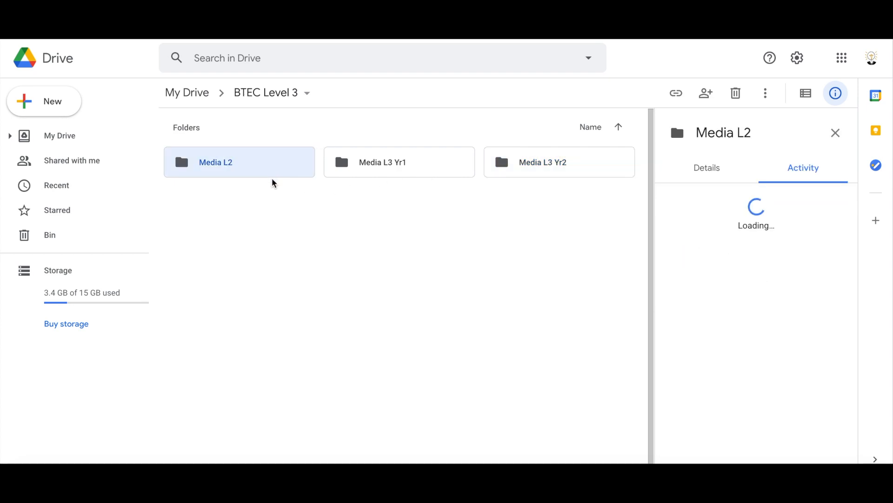
pyautogui.doubleClick(271, 173)
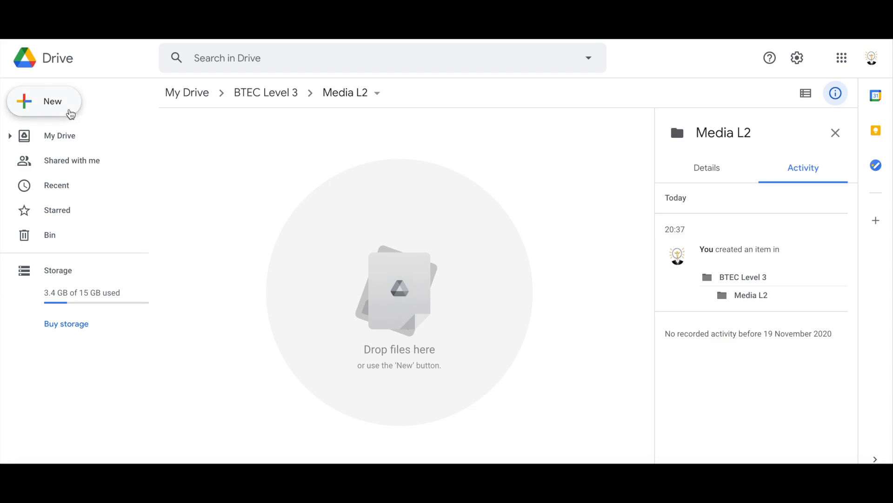
pyautogui.click(71, 114)
pyautogui.click(71, 111)
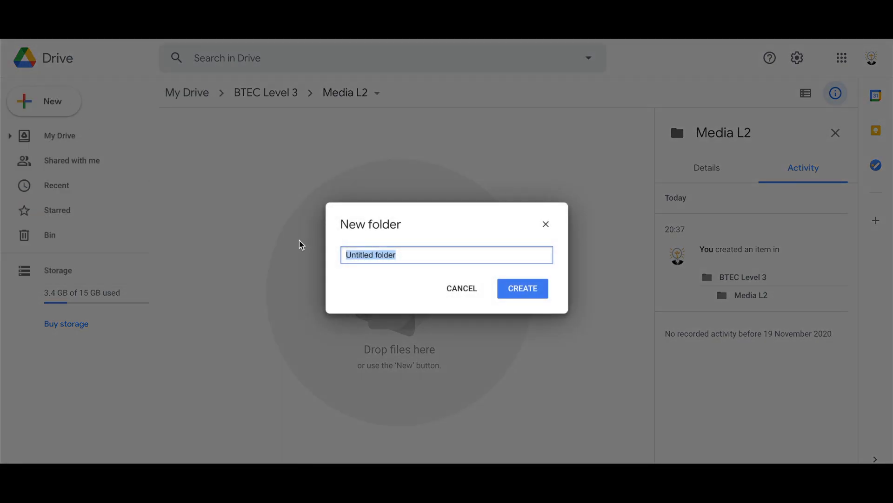
pyautogui.write('Photoshop')
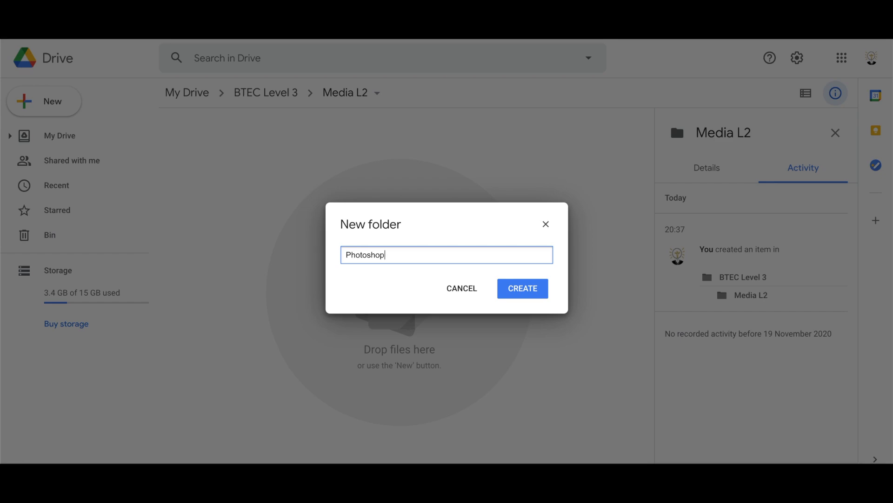
pyautogui.press('Return')
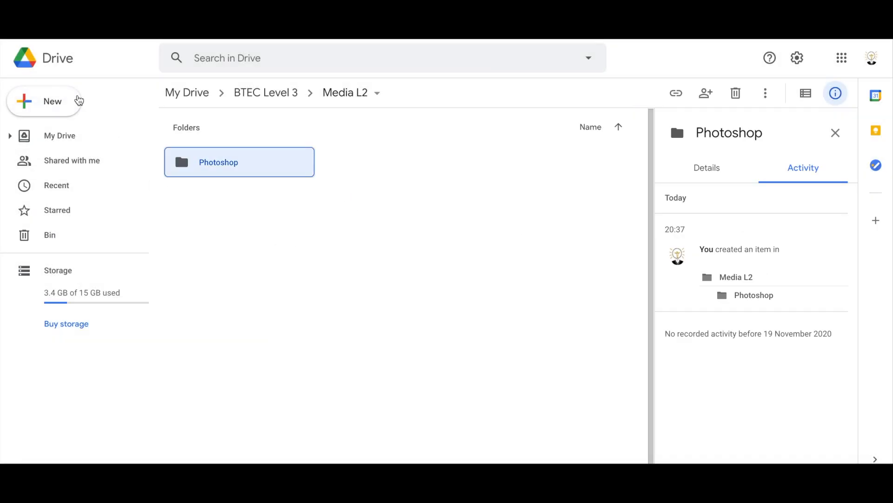
# Create a new Google Docs document in the Media L2 folder and enter the text "Photoshop analysis".
pyautogui.click(62, 104)
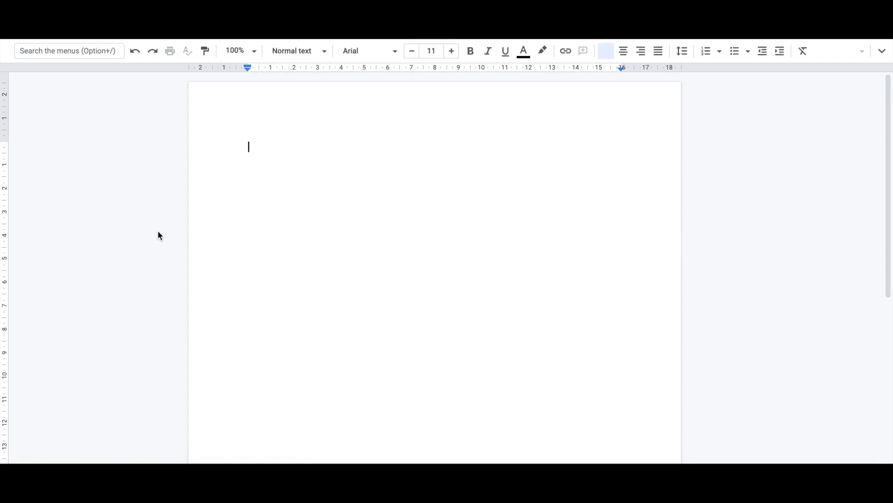
pyautogui.write('Photo')
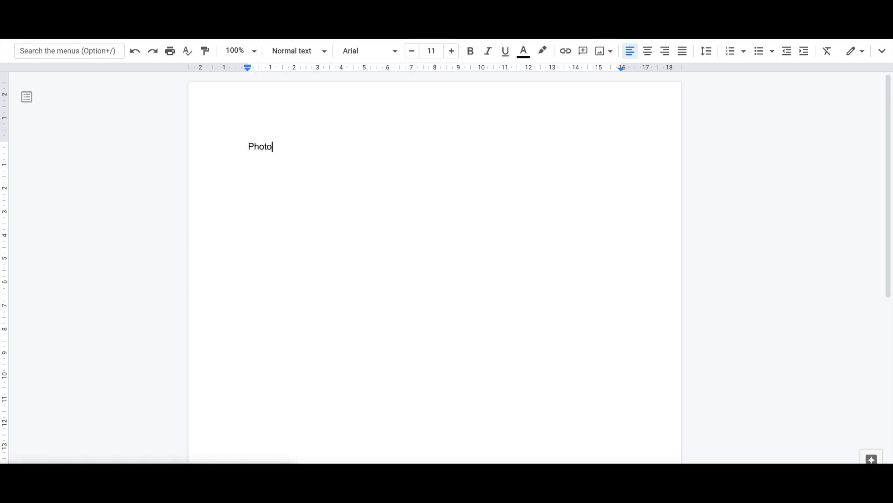
pyautogui.write('shop analysis')
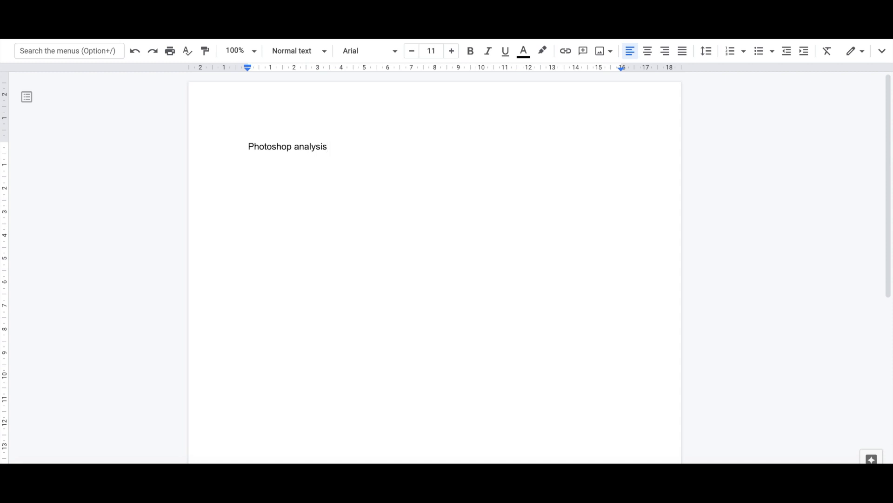
# Switch back to Google Drive and rename the untitled document as "Photoshop Analysis]".
pyautogui.hotkey('ctrl', 'shift', 'Tab')
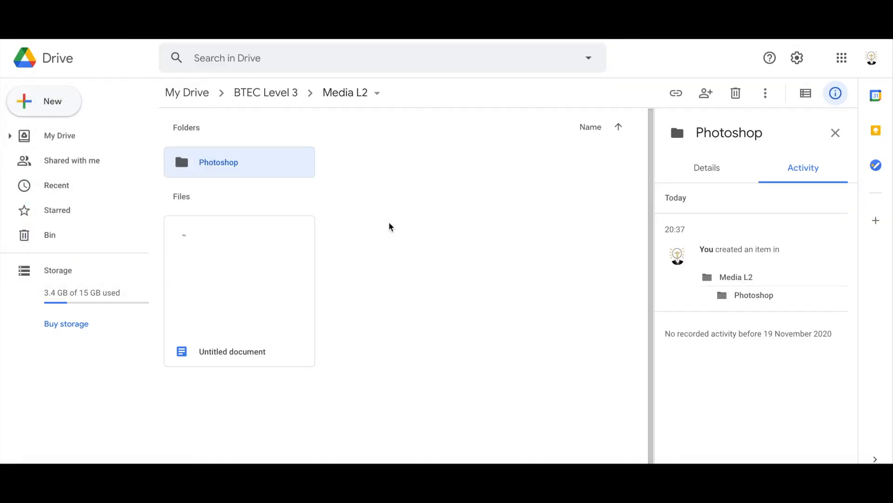
pyautogui.click(389, 224)
pyautogui.click(257, 264)
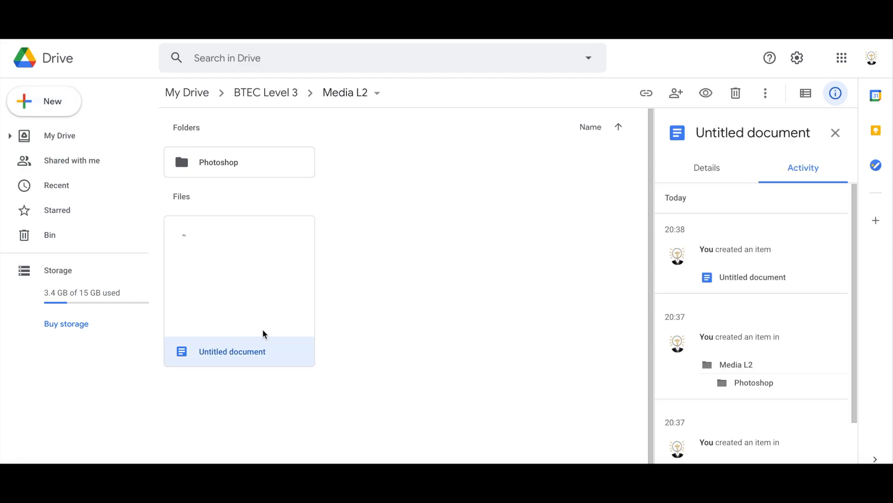
pyautogui.rightClick(259, 356)
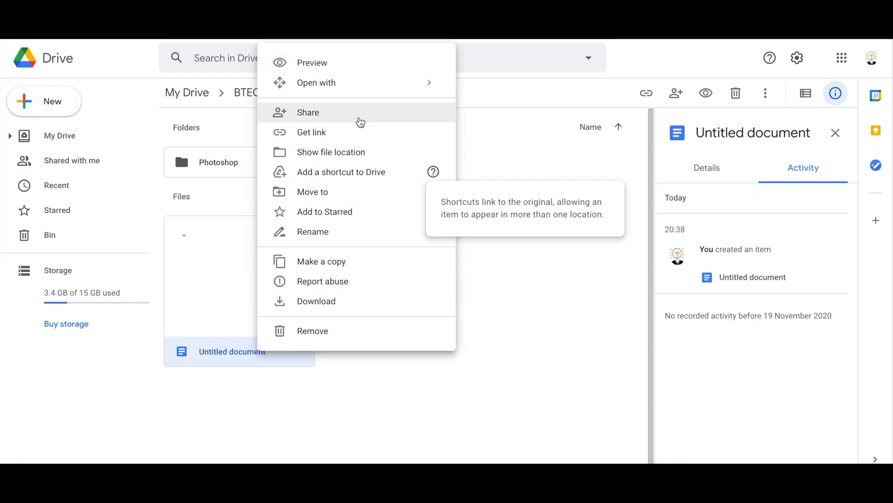
pyautogui.click(337, 232)
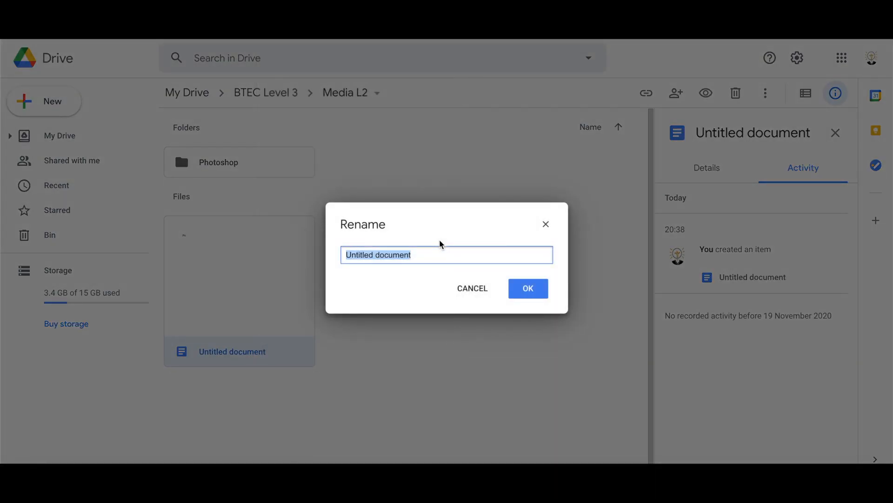
pyautogui.write('Photoshop')
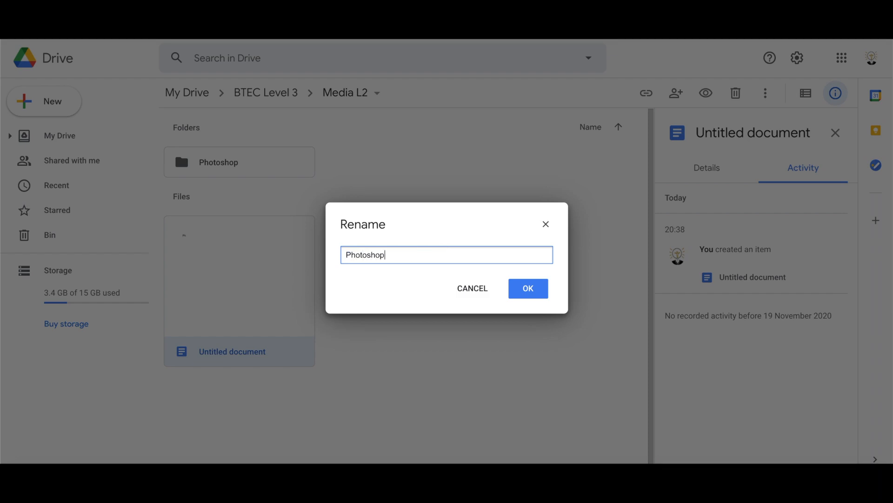
pyautogui.write(' Analysis]')
pyautogui.press('Return')
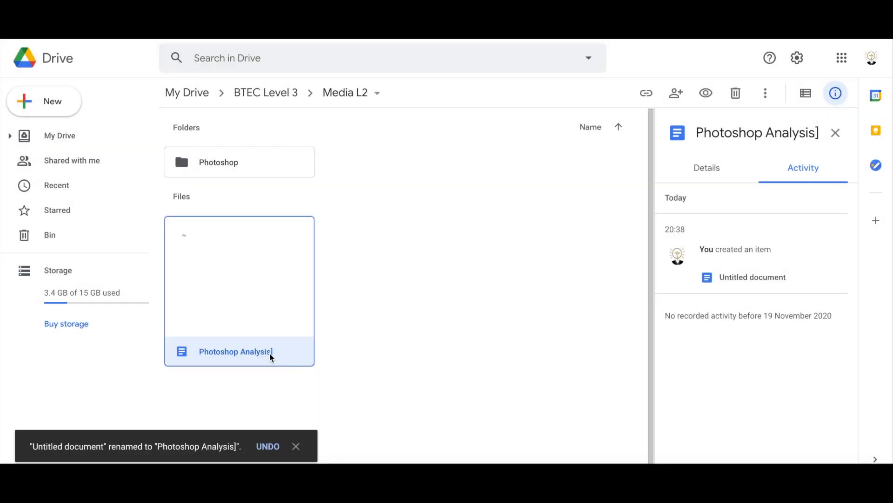
# Move the Photoshop Analysis] document into the Photoshop folder and go back to the BTEC Level 3 folder.
pyautogui.moveTo(217, 313); pyautogui.dragTo(247, 169)
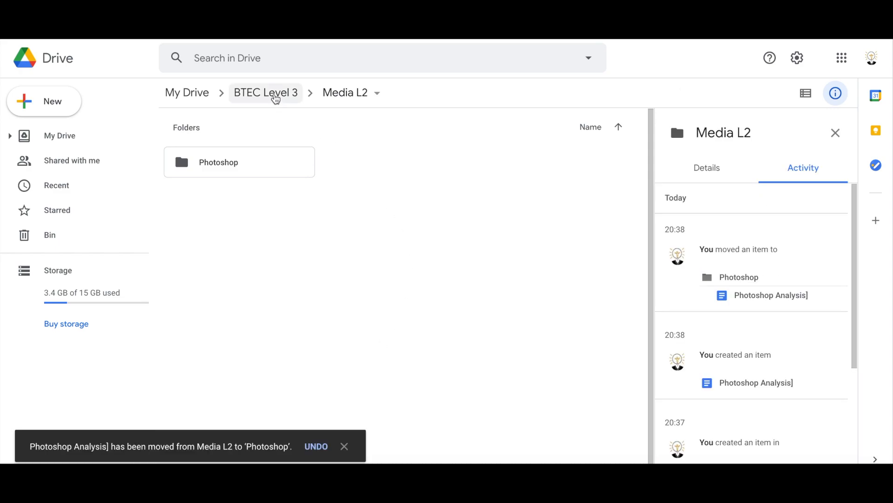
pyautogui.click(275, 95)
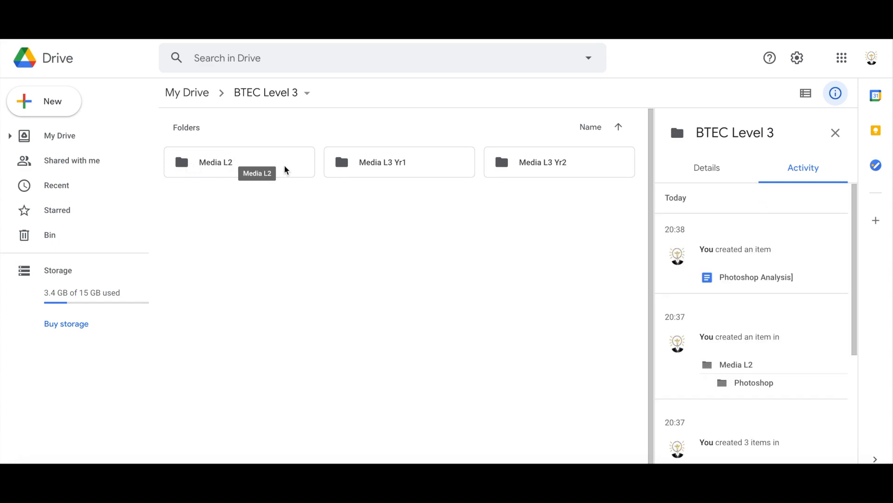
# Change the colour of the Media L2 folder to yellow and the Media L3 Yr1 folder to green.
pyautogui.rightClick(287, 170)
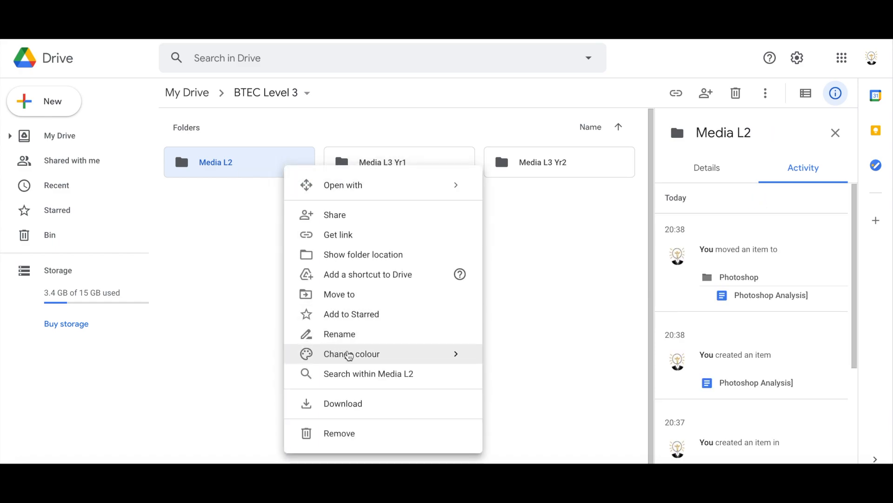
pyautogui.moveTo(350, 356)
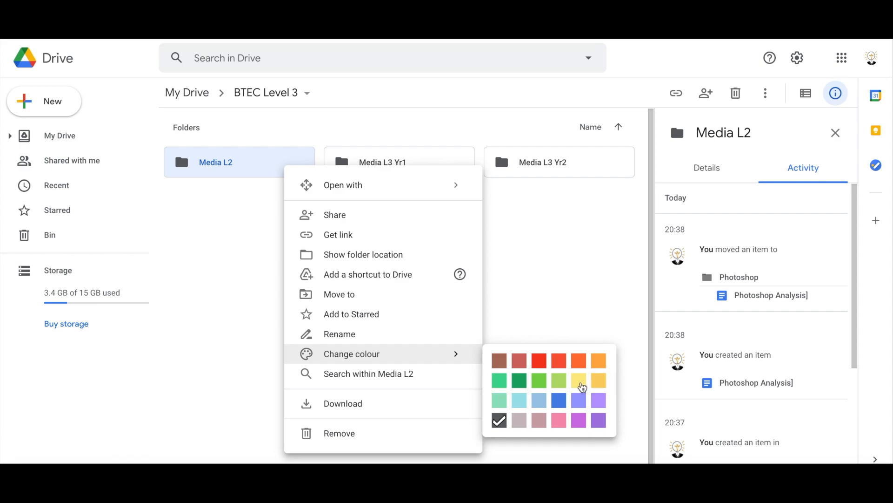
pyautogui.click(580, 385)
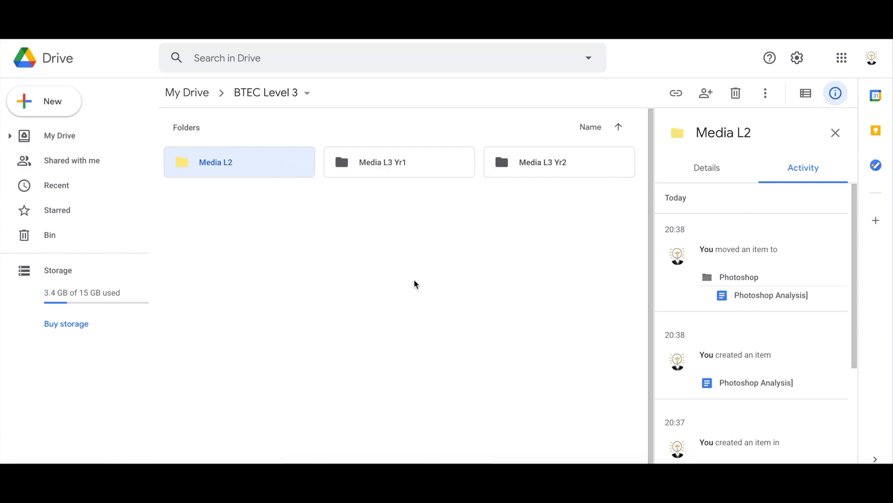
pyautogui.rightClick(429, 165)
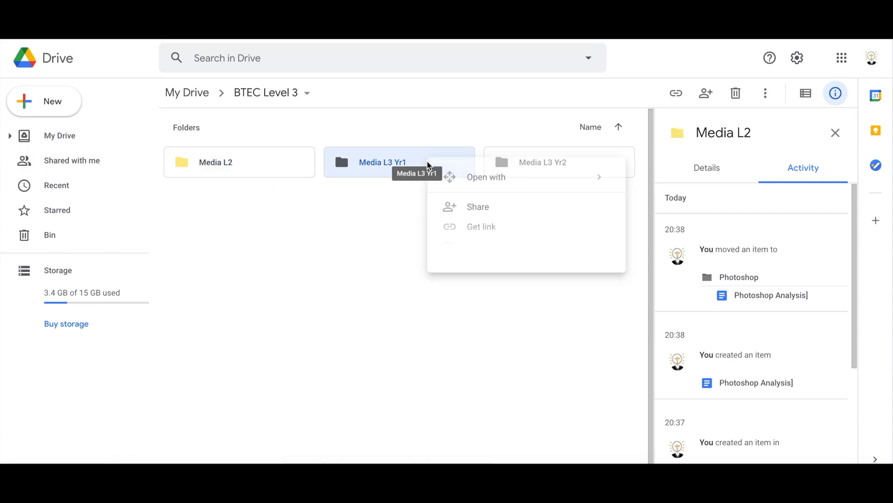
pyautogui.moveTo(466, 347)
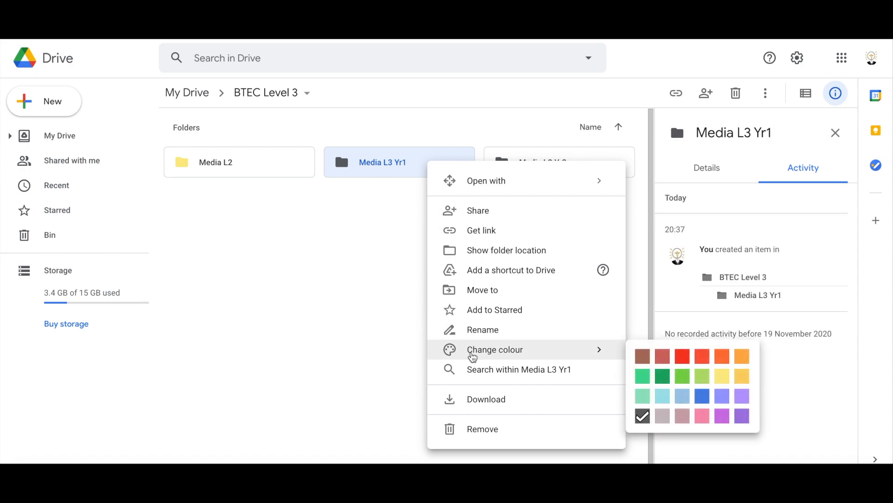
pyautogui.click(639, 379)
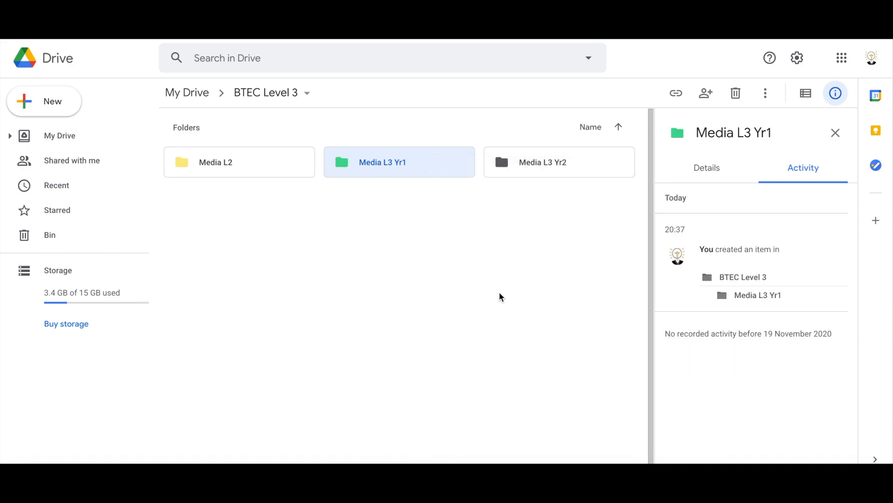
# Change the colour of the Media L3 Yr2 folder to pink and clear the selection.
pyautogui.rightClick(600, 167)
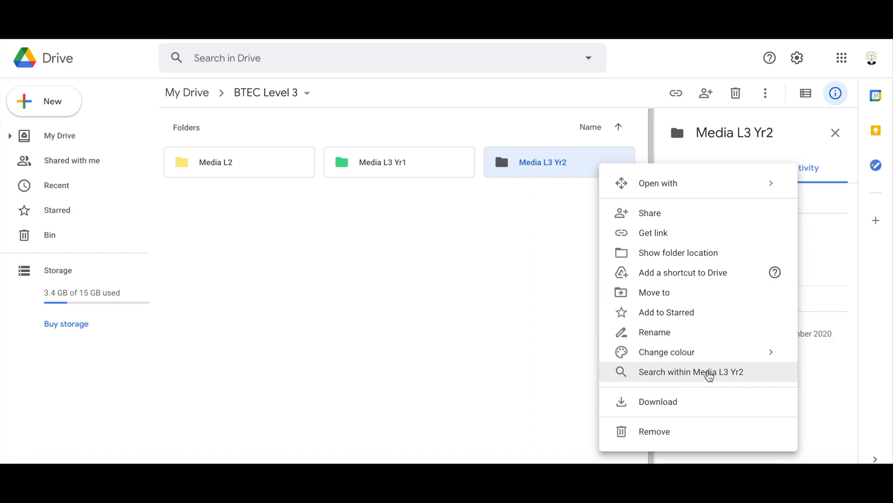
pyautogui.moveTo(652, 363)
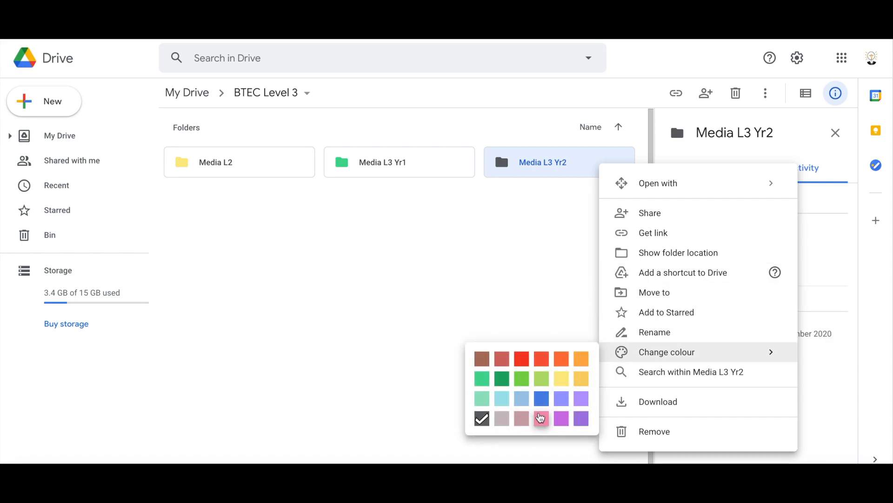
pyautogui.click(540, 417)
pyautogui.click(538, 290)
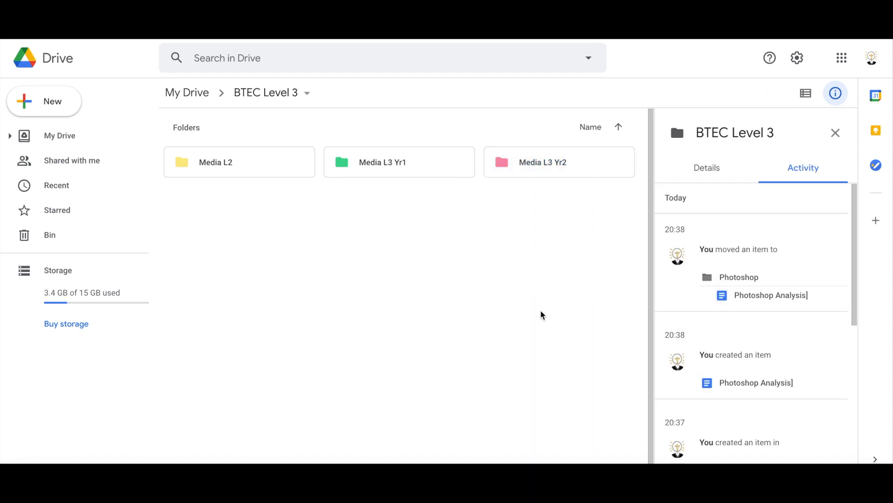
# Open the Photoshop folder inside Media L2 and add the Photoshop Analysis] document to Starred.
pyautogui.click(278, 168)
pyautogui.doubleClick(279, 169)
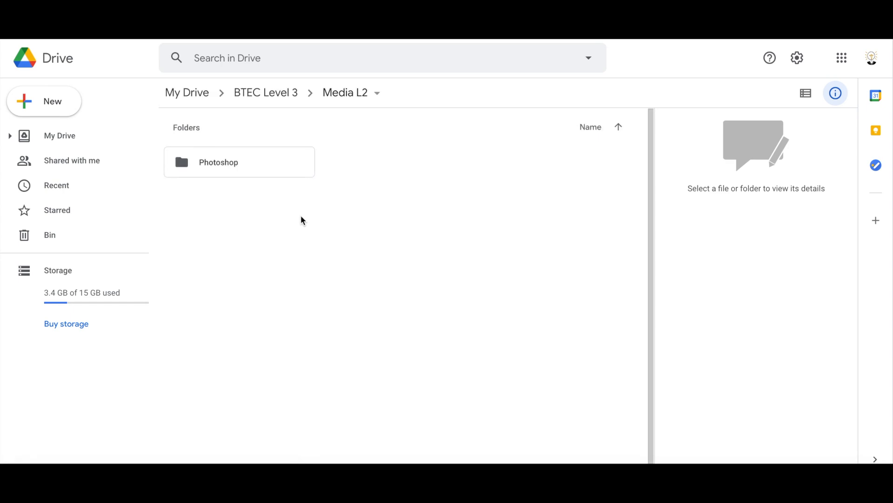
pyautogui.click(289, 171)
pyautogui.doubleClick(289, 172)
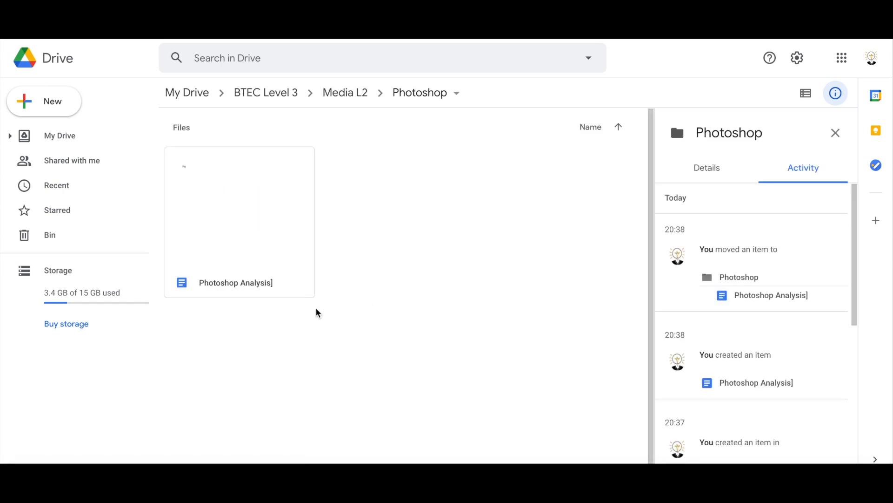
pyautogui.click(300, 234)
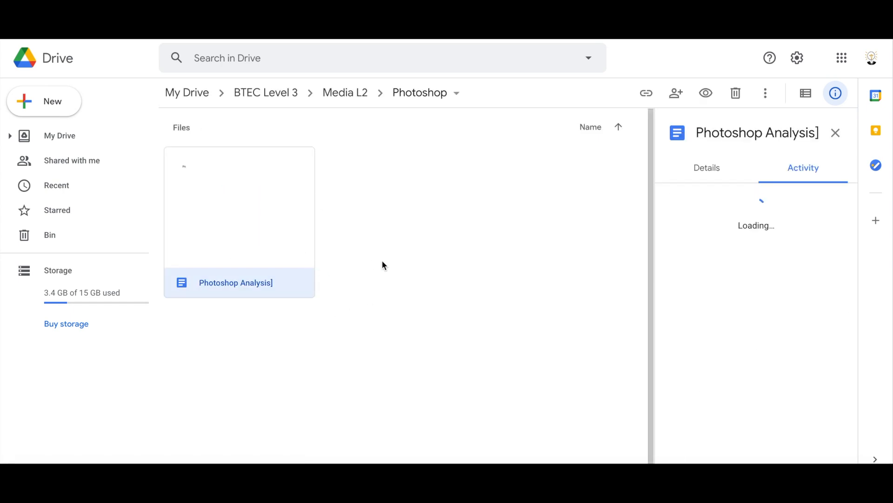
pyautogui.rightClick(282, 228)
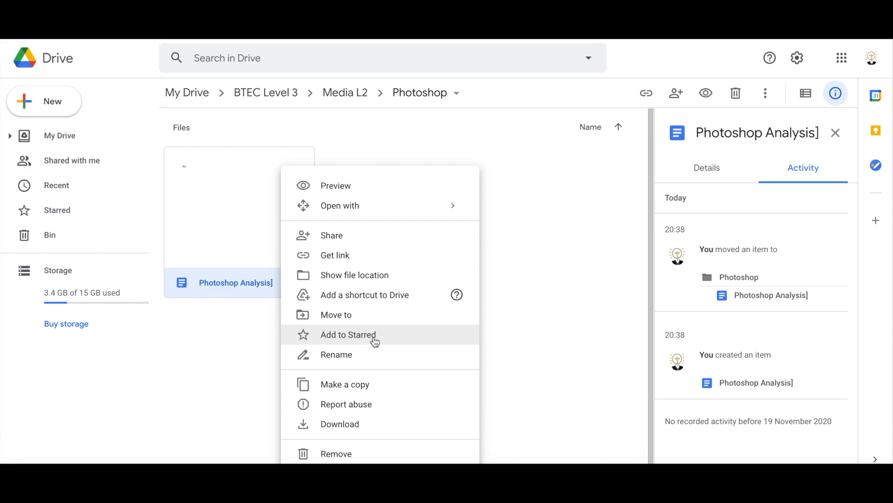
pyautogui.click(374, 341)
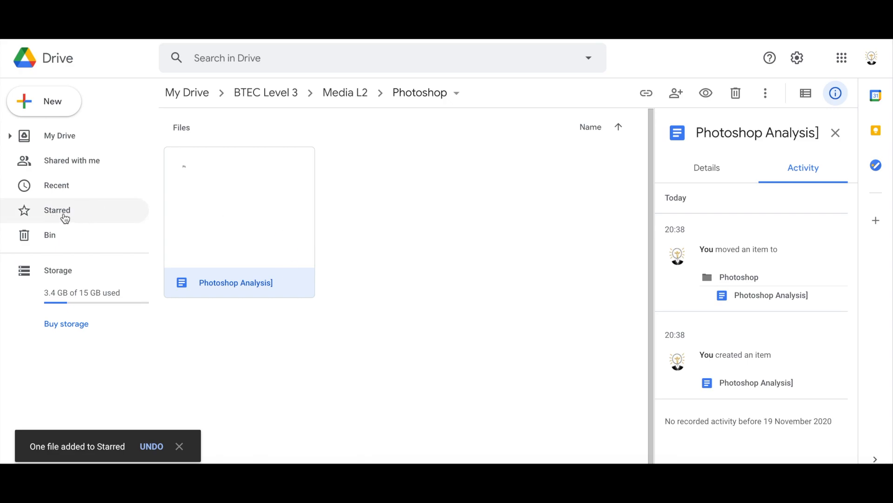
# Check the Photoshop Analysis] document among the starred files and go back to the BTEC Level 3 folder.
pyautogui.click(66, 216)
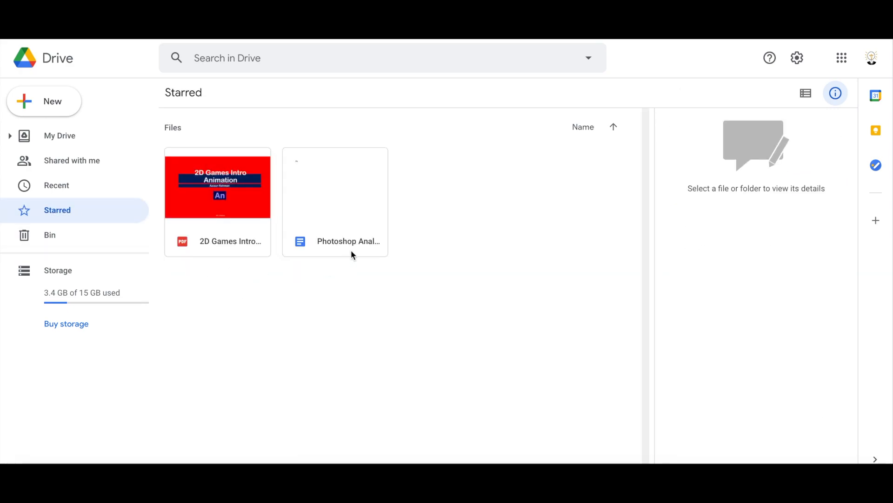
pyautogui.click(245, 193)
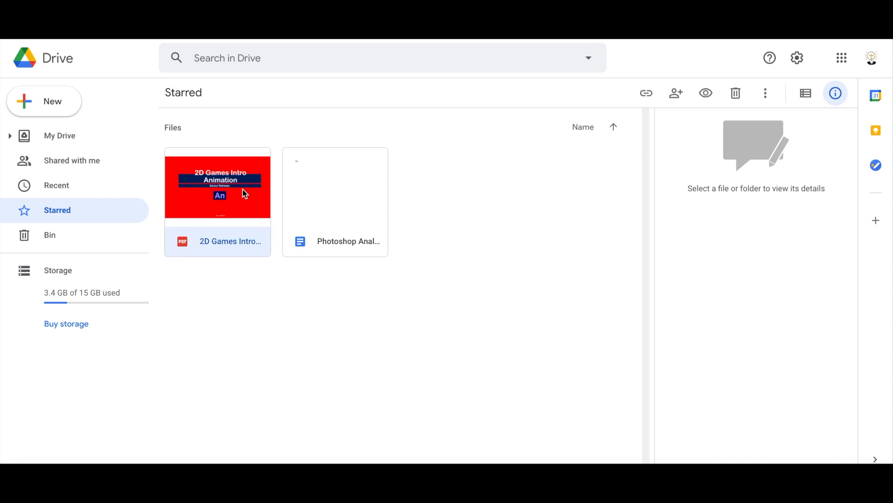
pyautogui.click(352, 202)
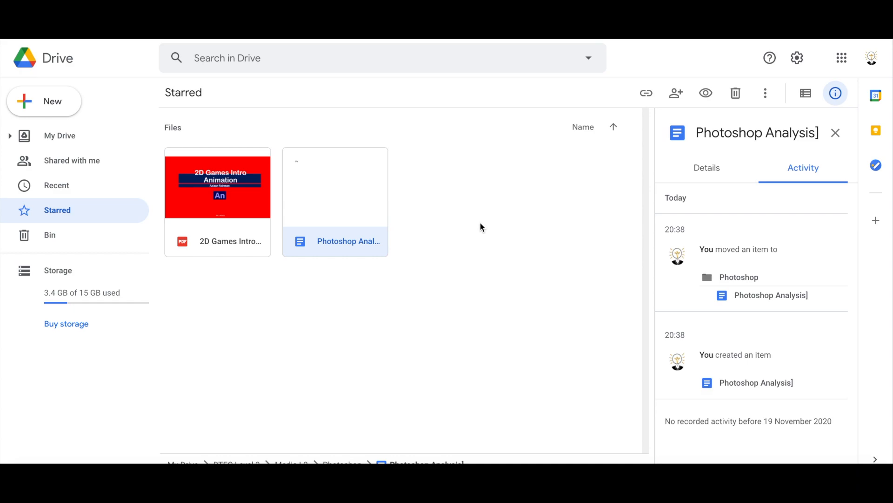
pyautogui.click(13, 28)
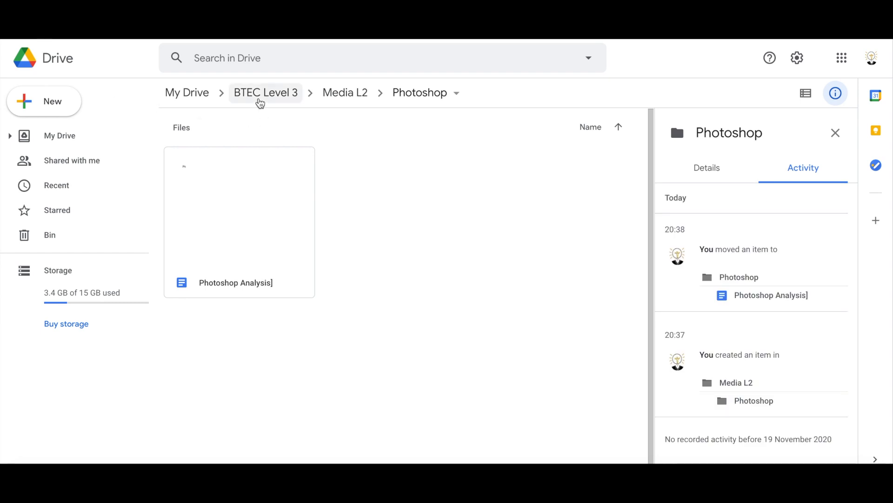
pyautogui.click(259, 95)
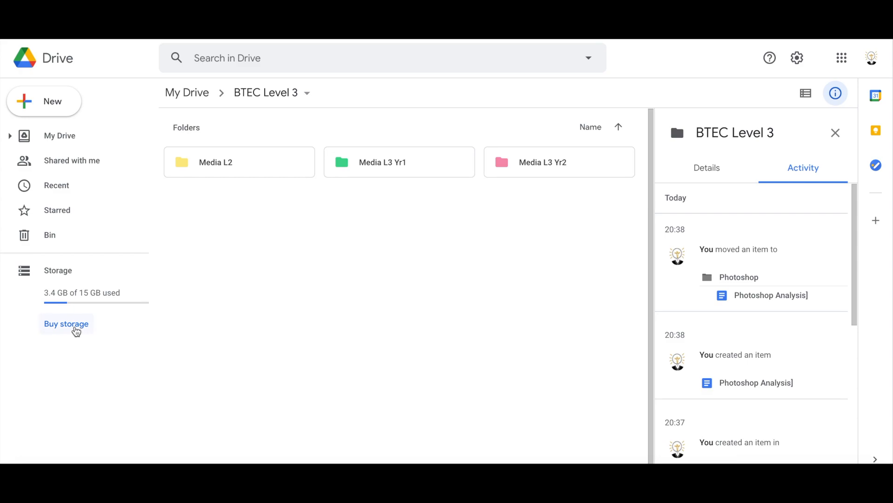
# Open the Google One storage purchase page and compare the prices and benefits of the membership plans.
pyautogui.click(76, 330)
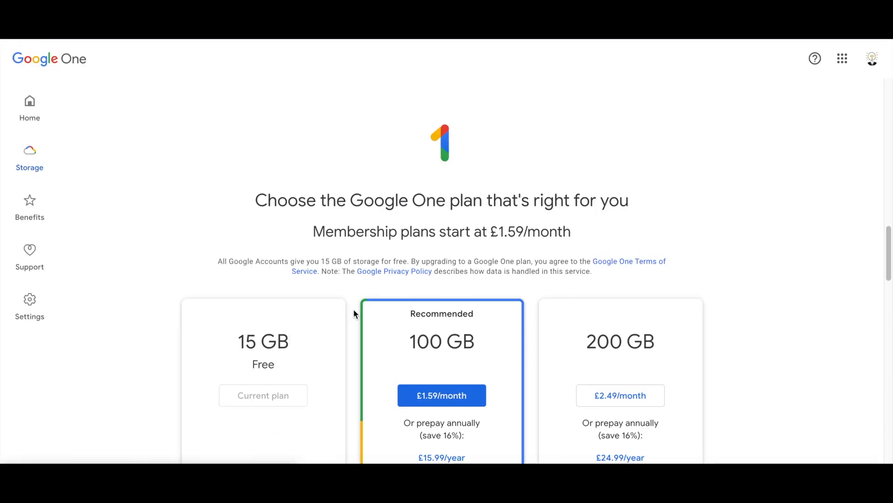
pyautogui.scroll(-4, 354, 310)
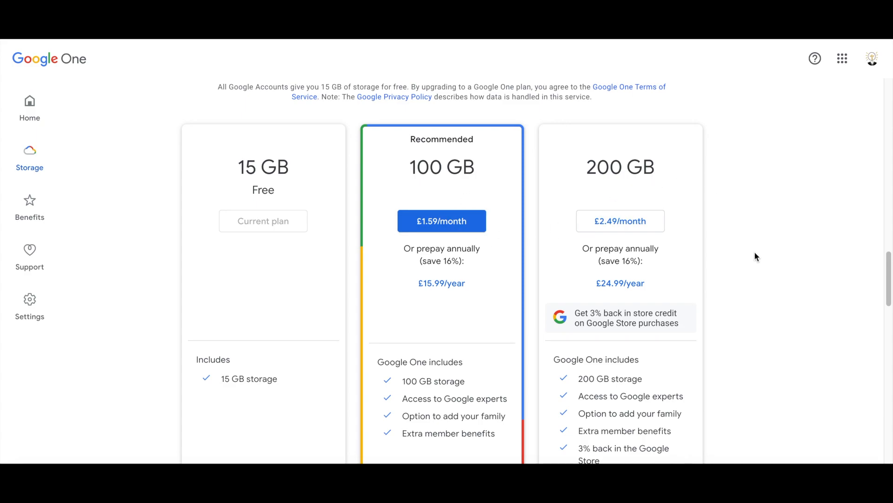
pyautogui.scroll(-9, 754, 253)
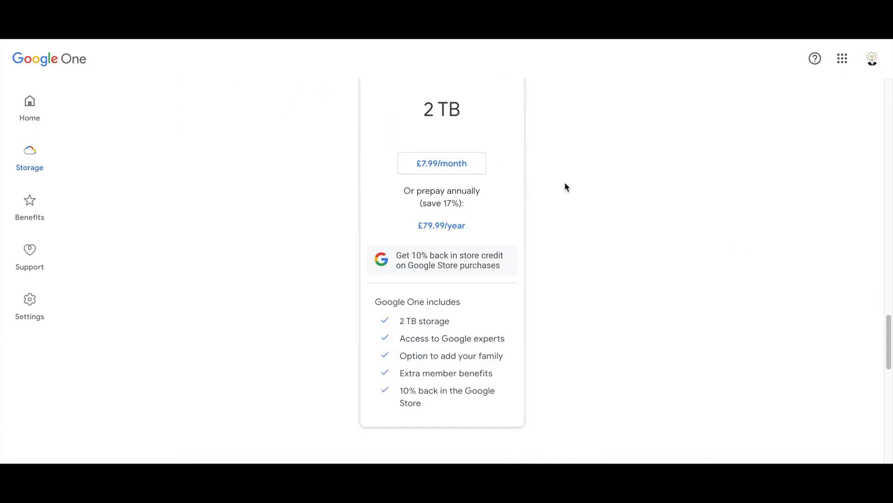
pyautogui.scroll(10, 566, 187)
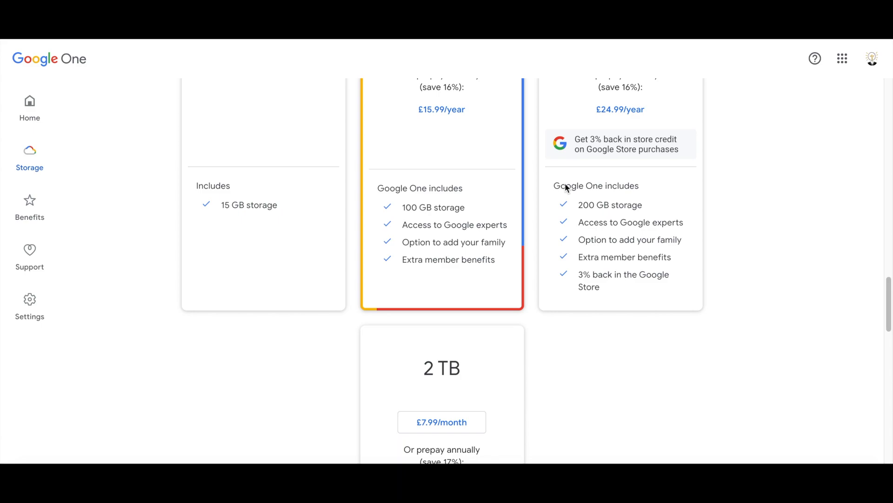